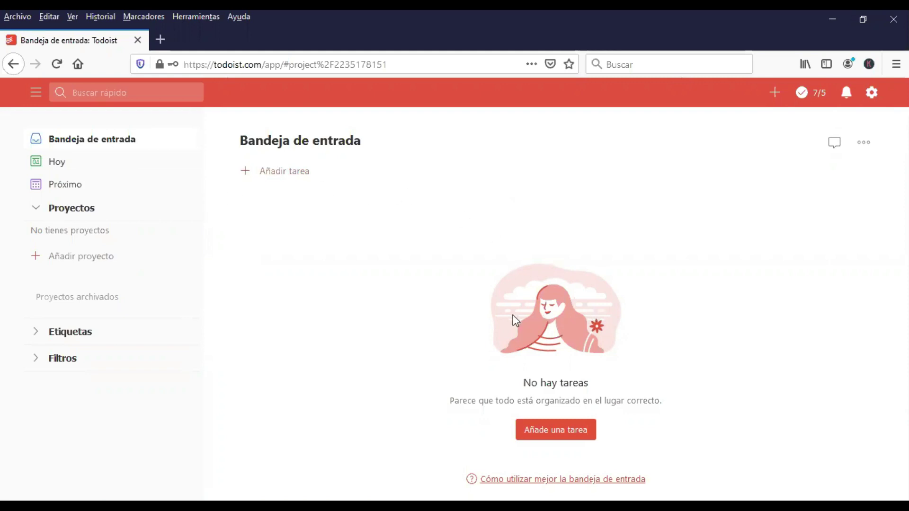
In the upcoming view, add the tasks "crear el guion de youtube" and "grabar el video de youtube" for Monday 4 May.
{"action": "left_click", "coordinate": [82, 191]}
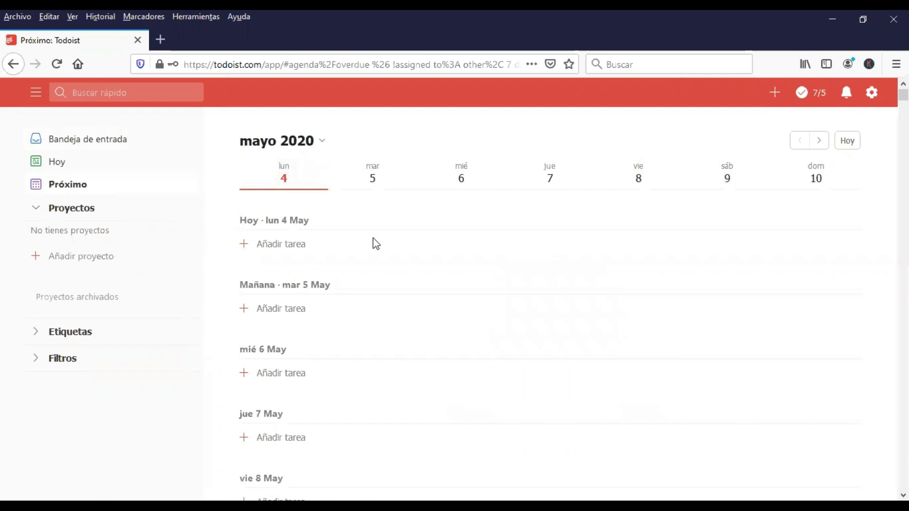
{"action": "left_click", "coordinate": [294, 247]}
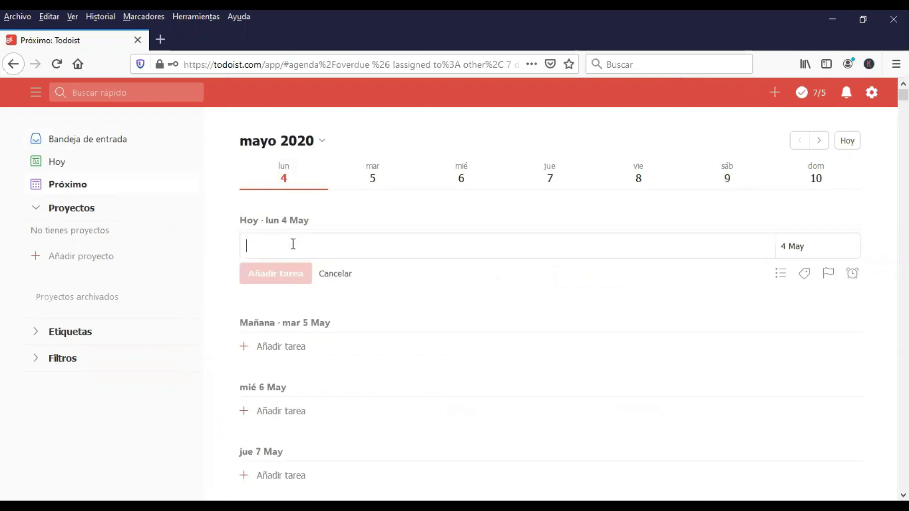
{"action": "type", "text": "crear el"}
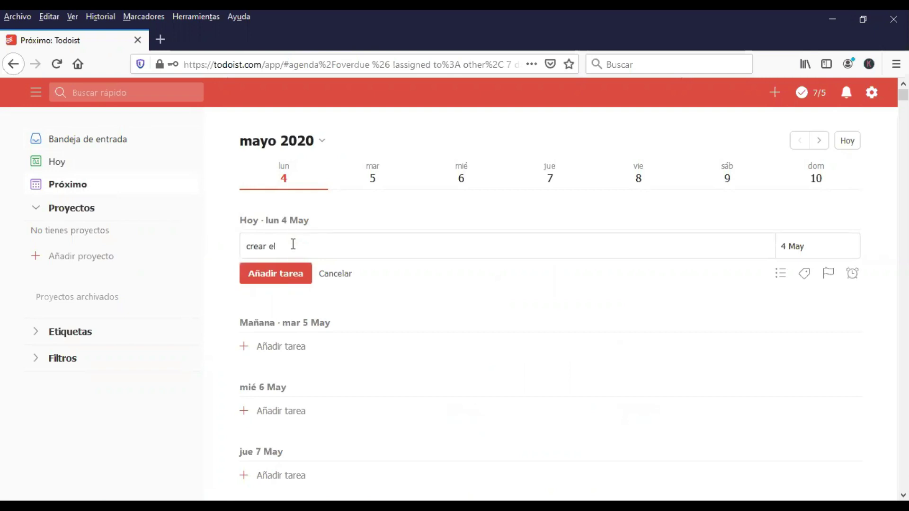
{"action": "type", "text": " guión de youtube"}
{"action": "key", "text": "Return"}
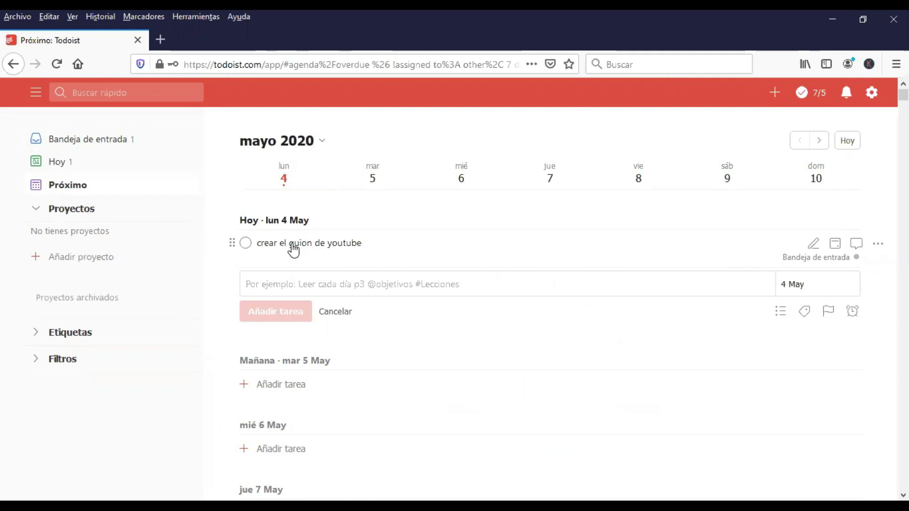
{"action": "type", "text": "grabar el vid"}
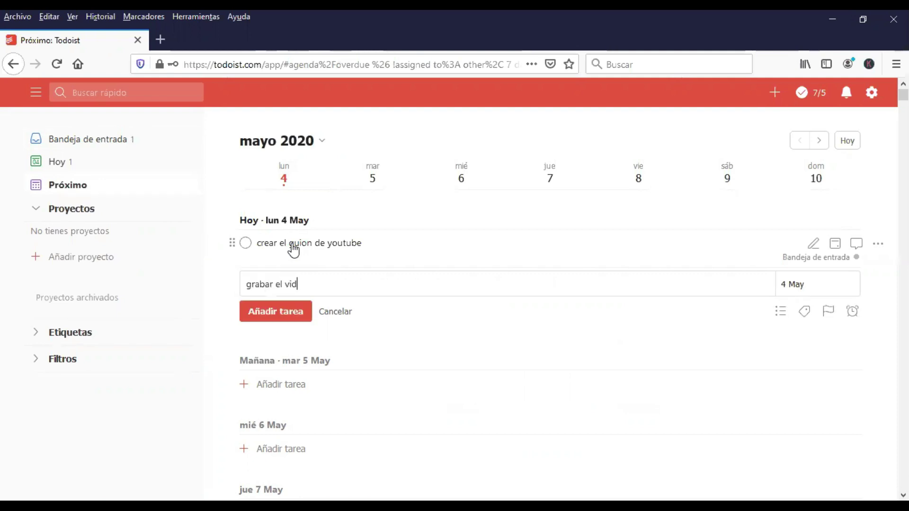
{"action": "type", "text": "eo de youtube"}
{"action": "key", "text": "Return"}
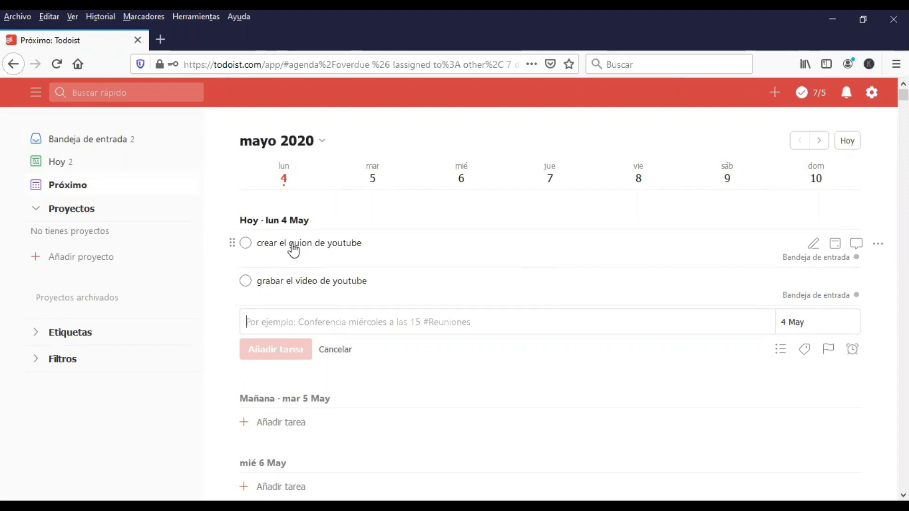
Add a task for Tuesday 5 May at 10:00, worded "sesion con" plus the person's first name.
{"action": "scroll", "coordinate": [327, 357], "scroll_direction": "down", "scroll_amount": 3}
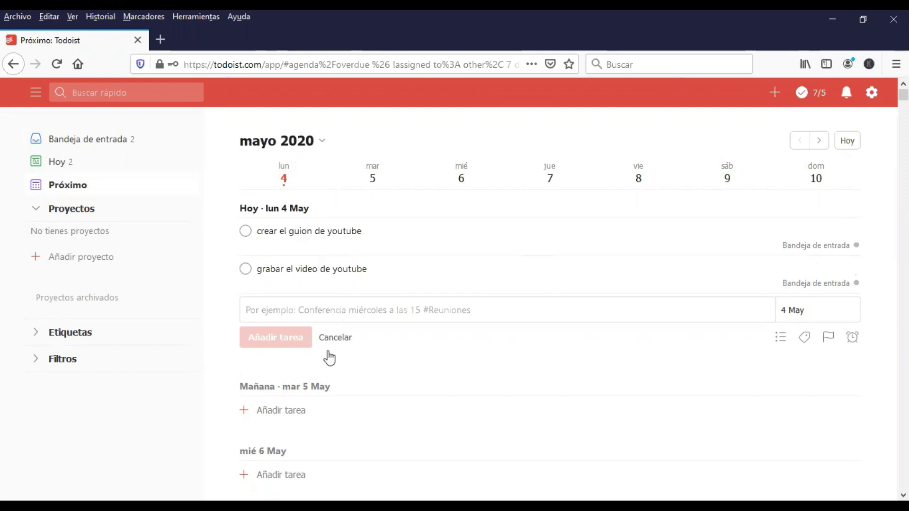
{"action": "left_click", "coordinate": [265, 355]}
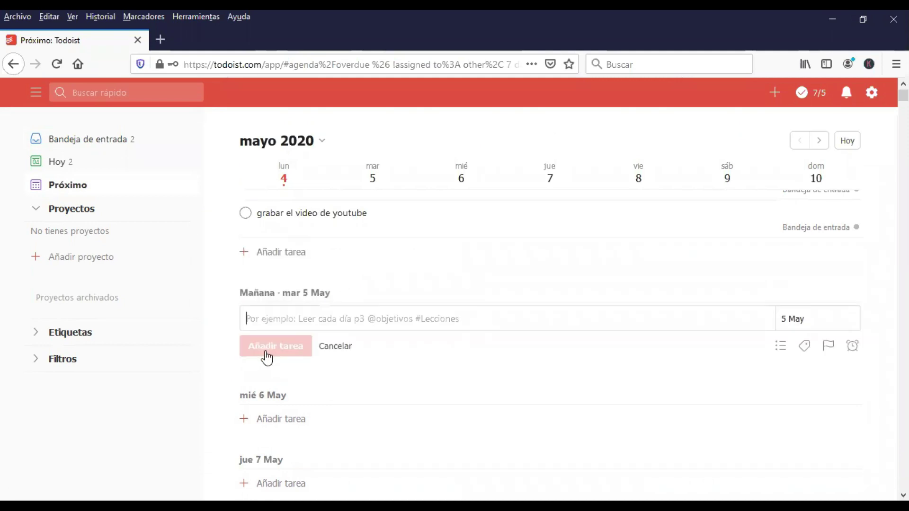
{"action": "type", "text": "10:0"}
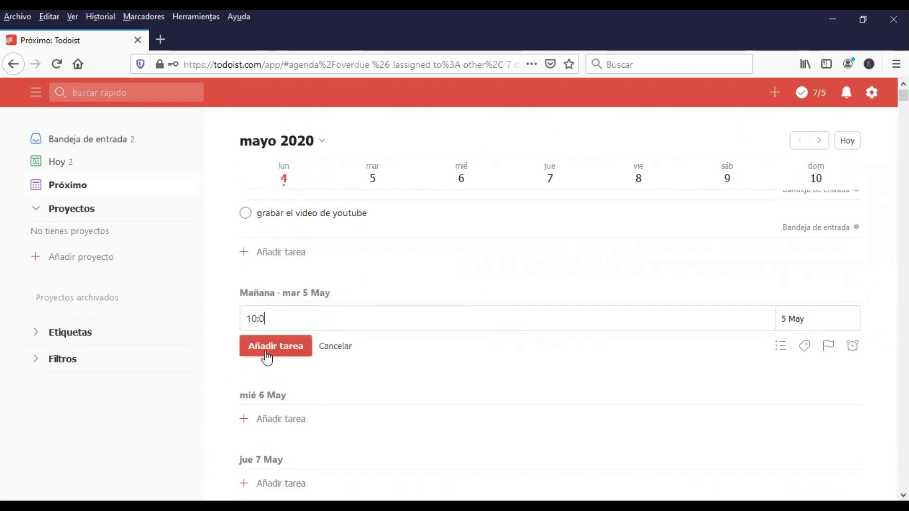
{"action": "type", "text": "0 sesion con"}
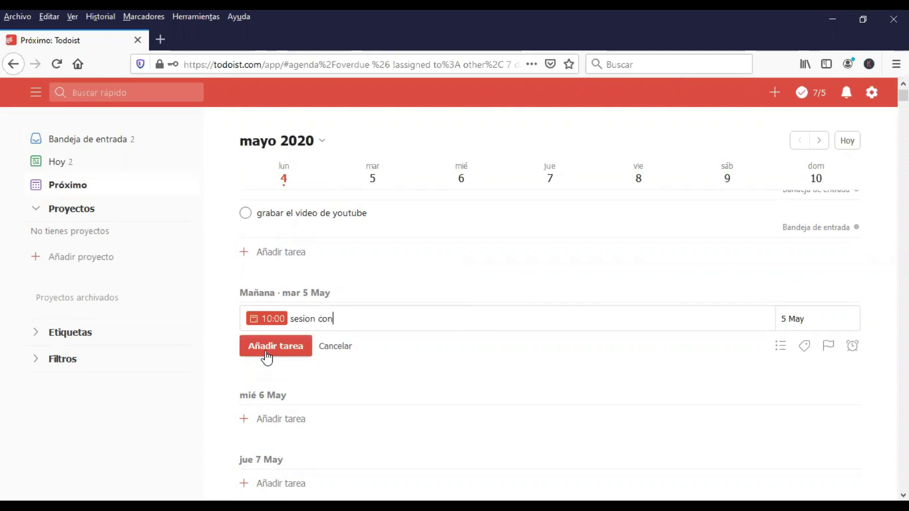
{"action": "type", "text": " María"}
{"action": "left_click", "coordinate": [267, 355]}
Add the task "reunión con X persona" at 15:00 on Tuesday 5 May.
{"action": "type", "text": "15:00 reunio"}
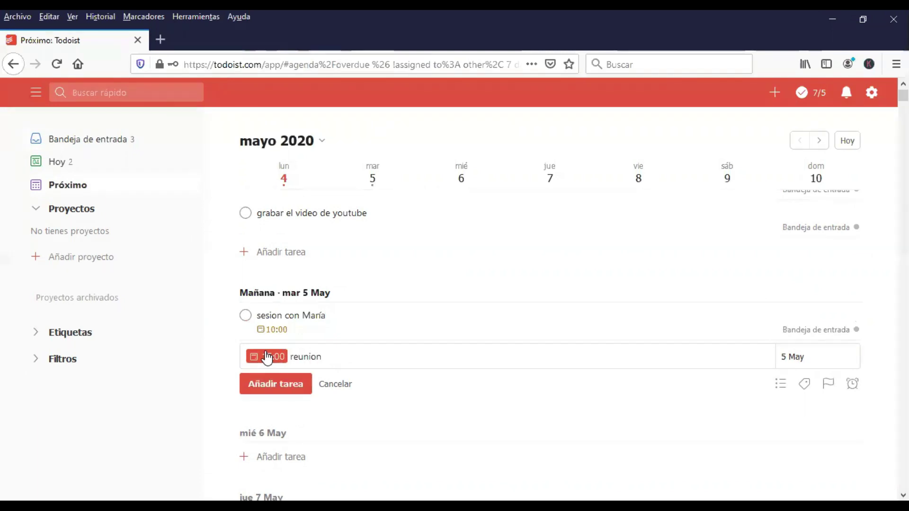
{"action": "key", "text": "BackSpace"}
{"action": "type", "text": "ón con X persona"}
{"action": "key", "text": "Return"}
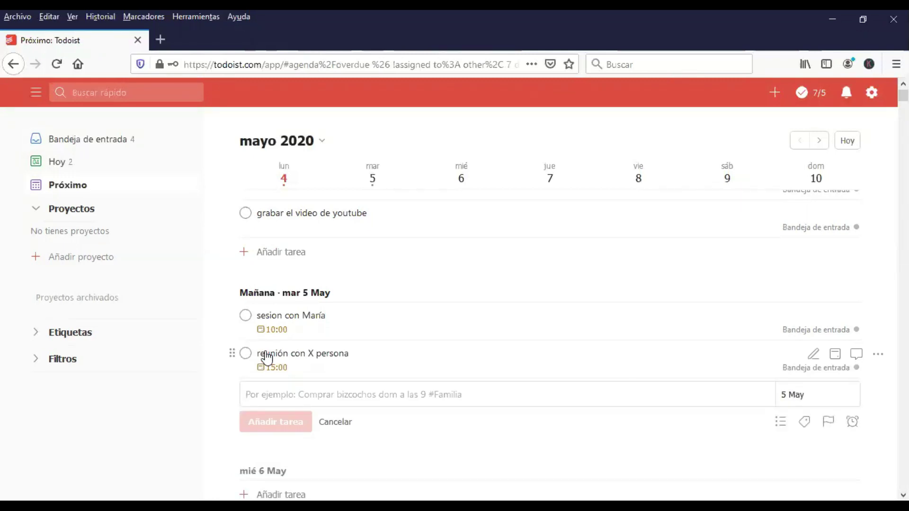
Add the tasks "escribir la newsletter" and "crear el post del blog" for Wednesday 6 May.
{"action": "scroll", "coordinate": [265, 358], "scroll_direction": "down", "scroll_amount": 3}
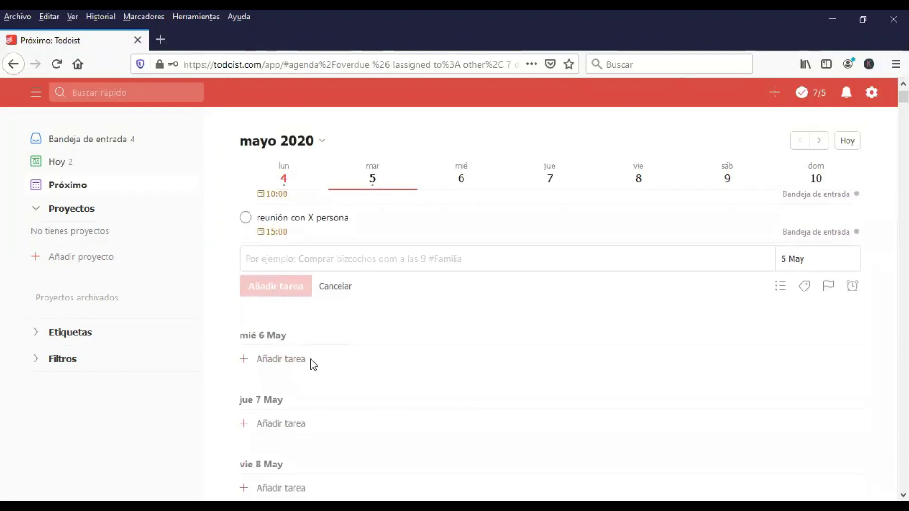
{"action": "left_click", "coordinate": [294, 360]}
{"action": "type", "text": "e"}
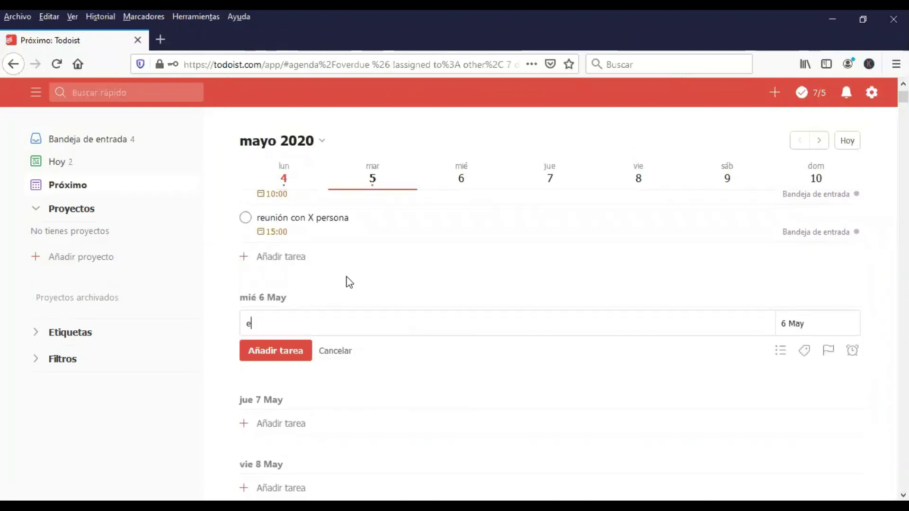
{"action": "type", "text": "scribir la newsletter"}
{"action": "key", "text": "Return"}
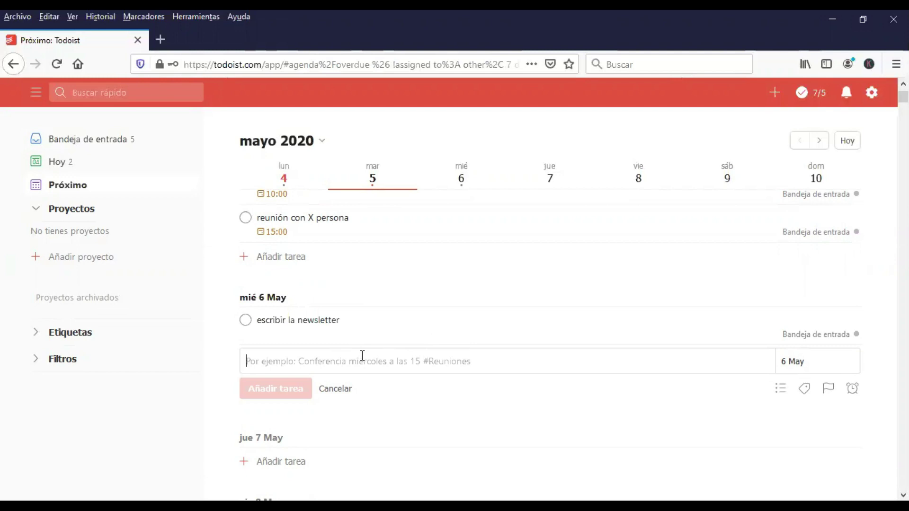
{"action": "type", "text": "crear el post del blog"}
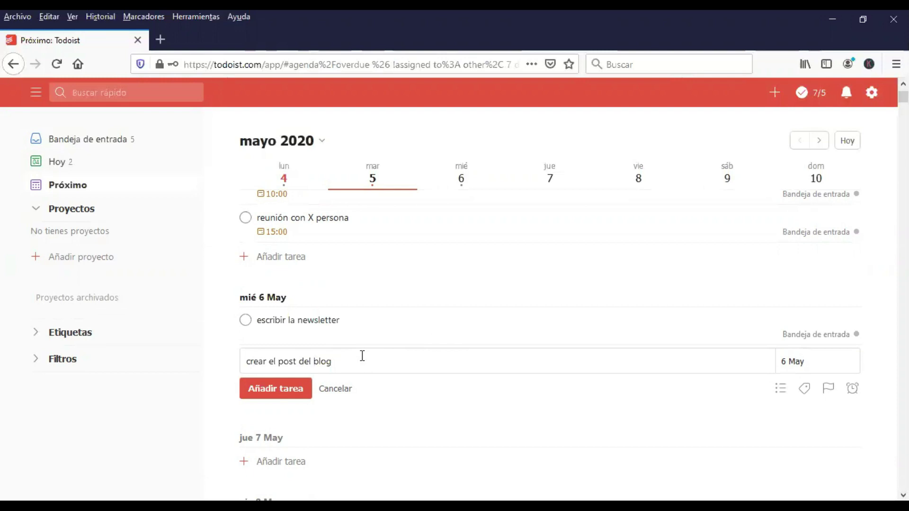
{"action": "key", "text": "Return"}
Add the task "sesion a las 12:00" for Thursday 7 May.
{"action": "scroll", "coordinate": [369, 365], "scroll_direction": "down", "scroll_amount": 3}
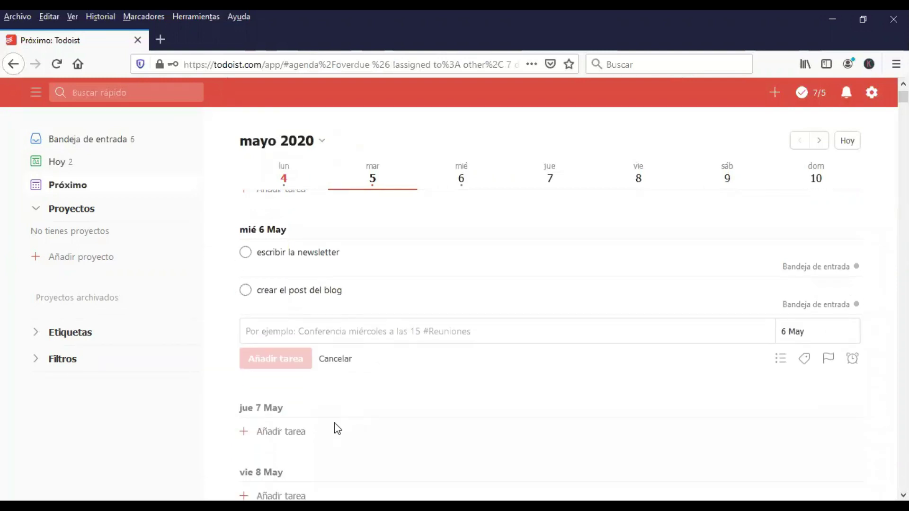
{"action": "scroll", "coordinate": [337, 428], "scroll_direction": "down", "scroll_amount": 3}
{"action": "left_click", "coordinate": [314, 362]}
{"action": "type", "text": "sesion a las"}
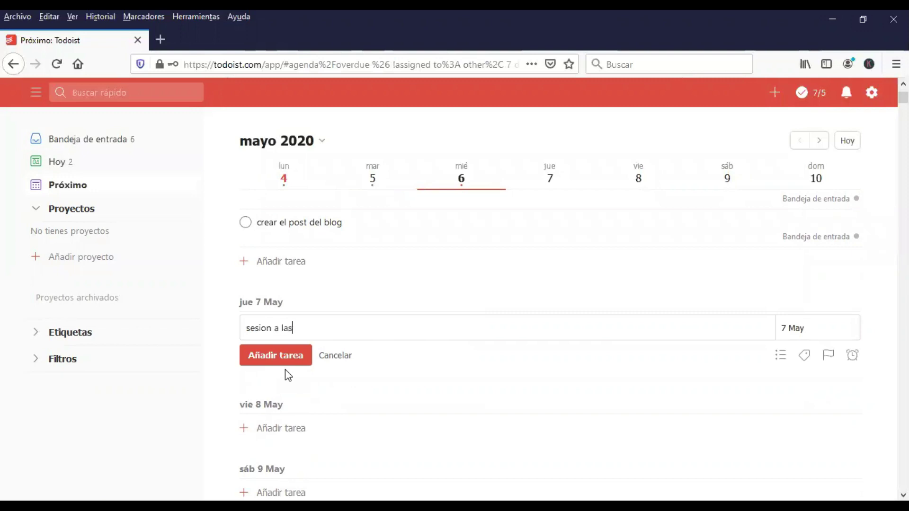
{"action": "type", "text": " 12:00"}
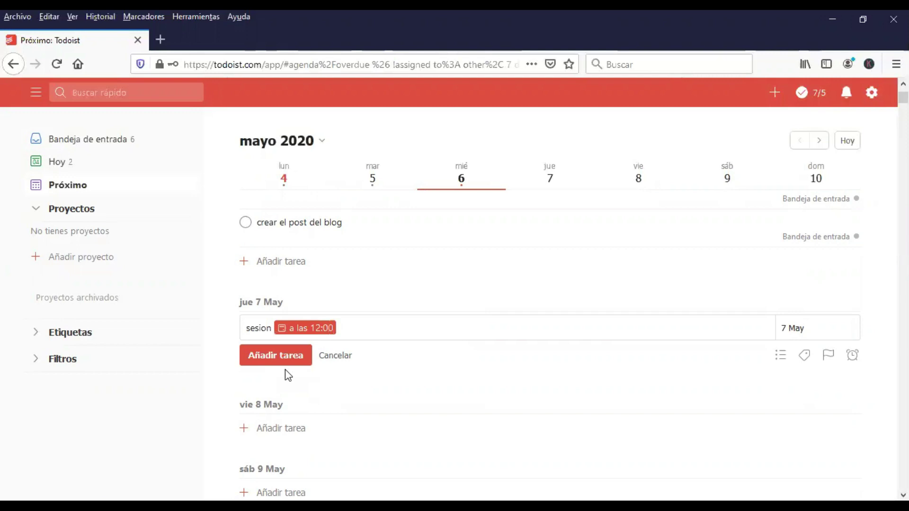
{"action": "left_click", "coordinate": [287, 362]}
Add the task "facturación" for Friday 8 May.
{"action": "scroll", "coordinate": [362, 348], "scroll_direction": "down", "scroll_amount": 2}
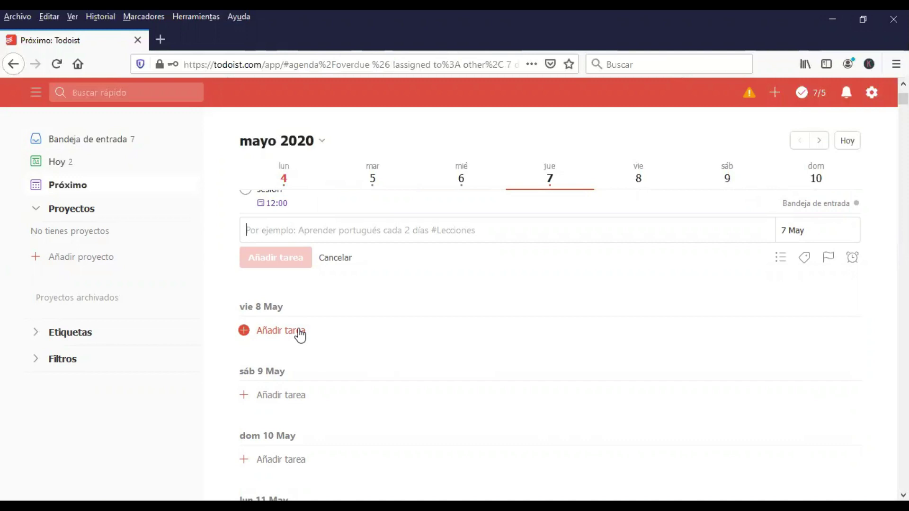
{"action": "left_click", "coordinate": [281, 330]}
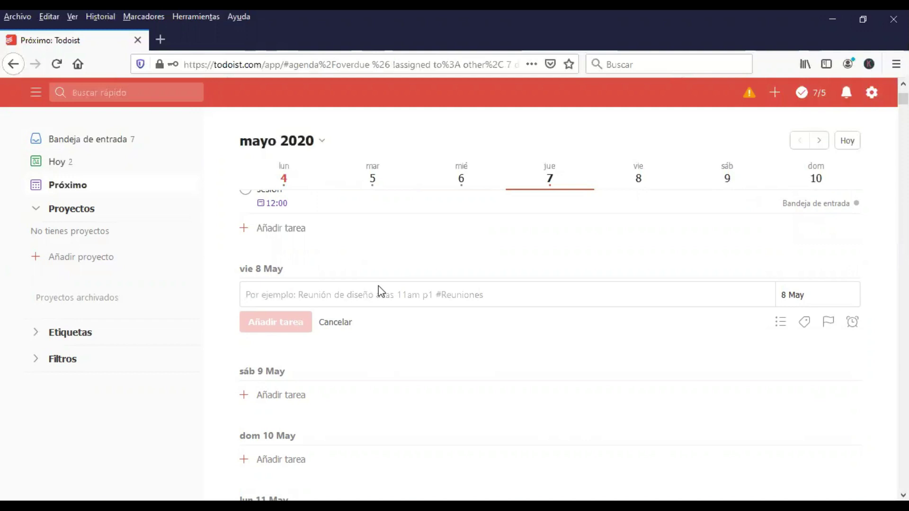
{"action": "type", "text": "factu"}
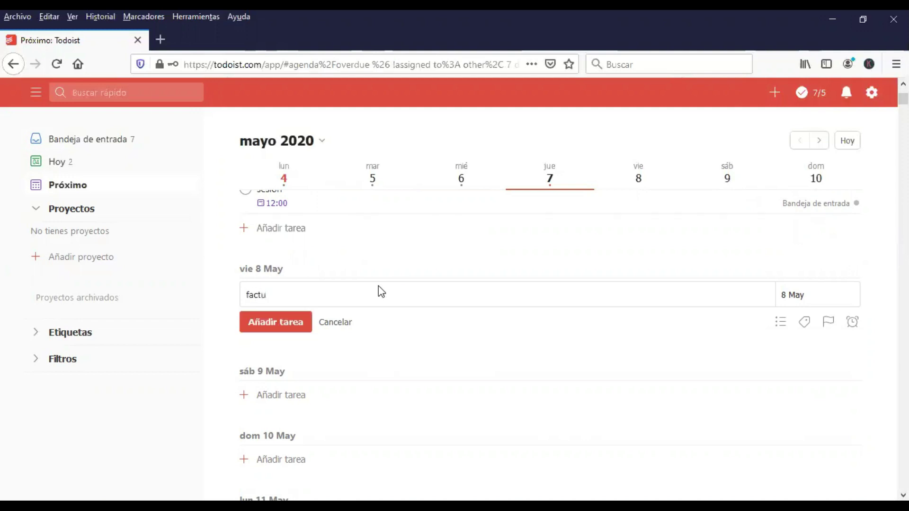
{"action": "type", "text": "ración"}
{"action": "key", "text": "Return"}
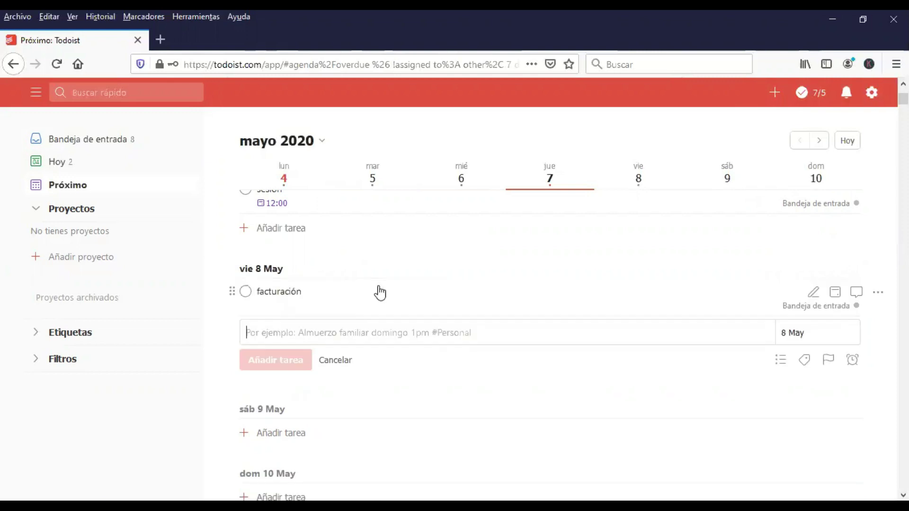
Review the tasks planned for each day from Monday 4 to Friday 8 May, finishing with today's task list.
{"action": "scroll", "coordinate": [396, 346], "scroll_direction": "up", "scroll_amount": 3}
{"action": "scroll", "coordinate": [366, 383], "scroll_direction": "up", "scroll_amount": 10}
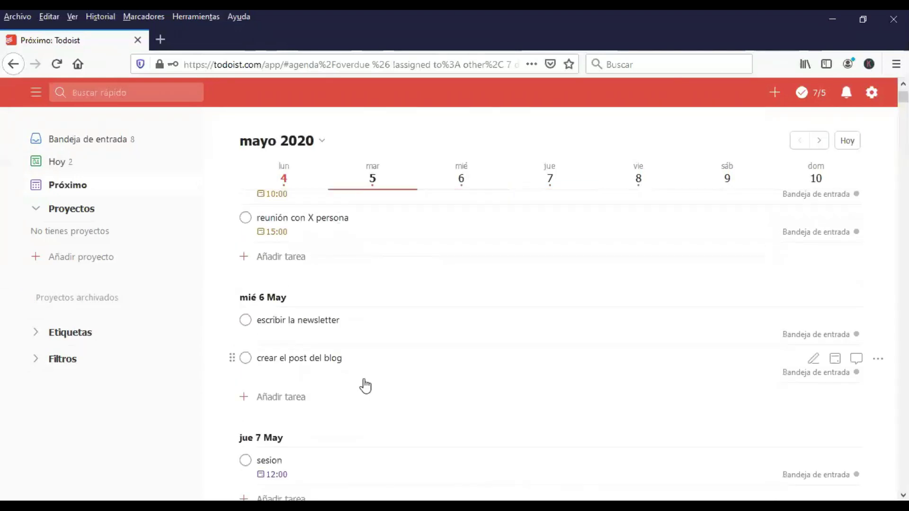
{"action": "scroll", "coordinate": [366, 384], "scroll_direction": "up", "scroll_amount": 2}
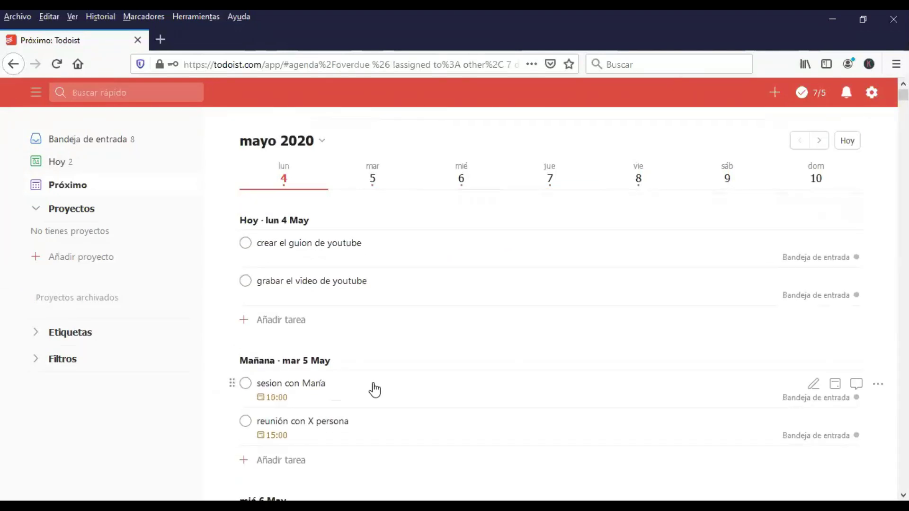
{"action": "left_click", "coordinate": [349, 177]}
{"action": "left_click", "coordinate": [485, 176]}
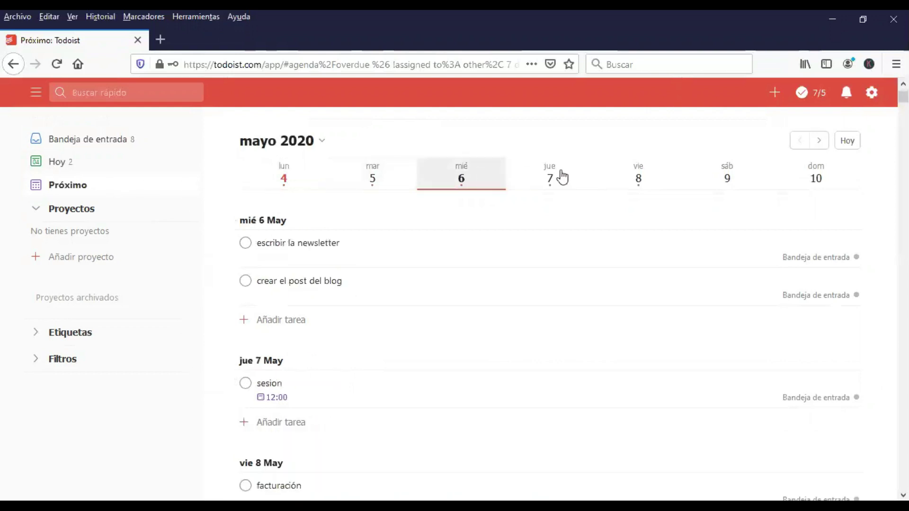
{"action": "left_click", "coordinate": [570, 176]}
{"action": "left_click", "coordinate": [621, 178]}
{"action": "left_click", "coordinate": [299, 179]}
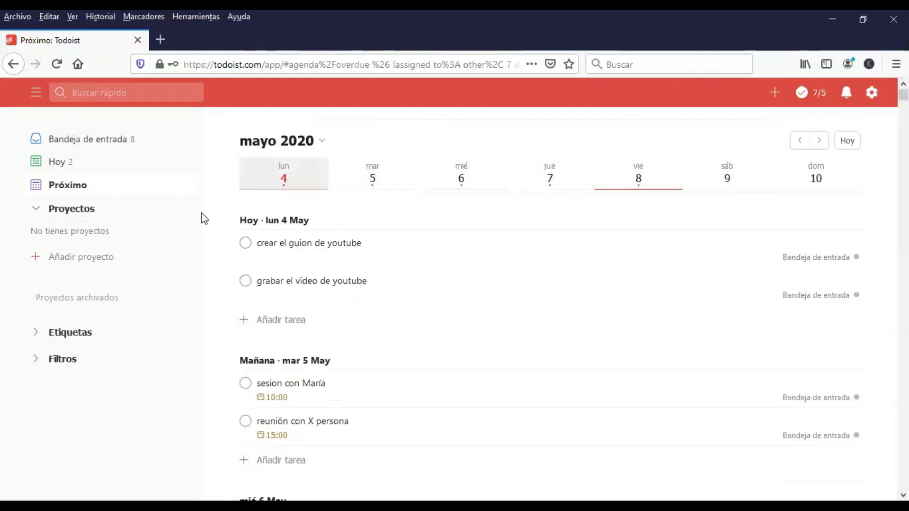
{"action": "left_click", "coordinate": [71, 169]}
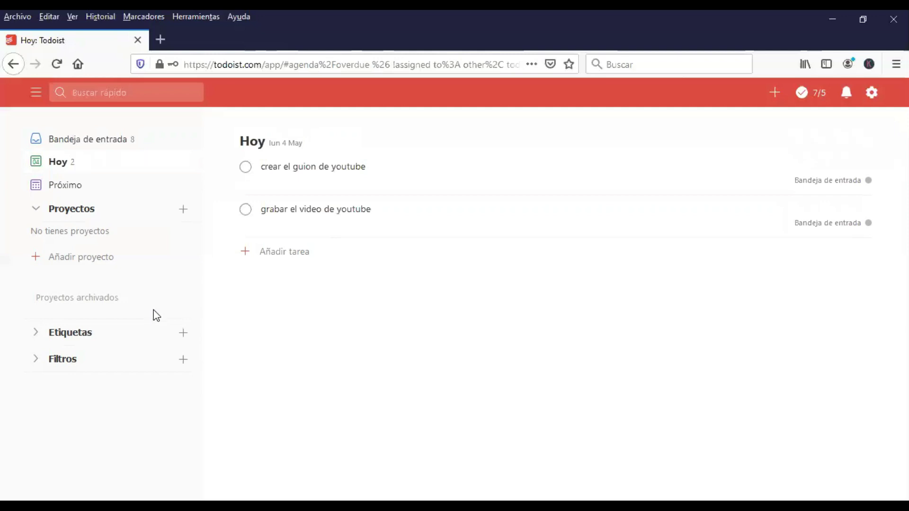
Create a project named "Web" with the colour Verde azulado.
{"action": "left_click", "coordinate": [105, 264]}
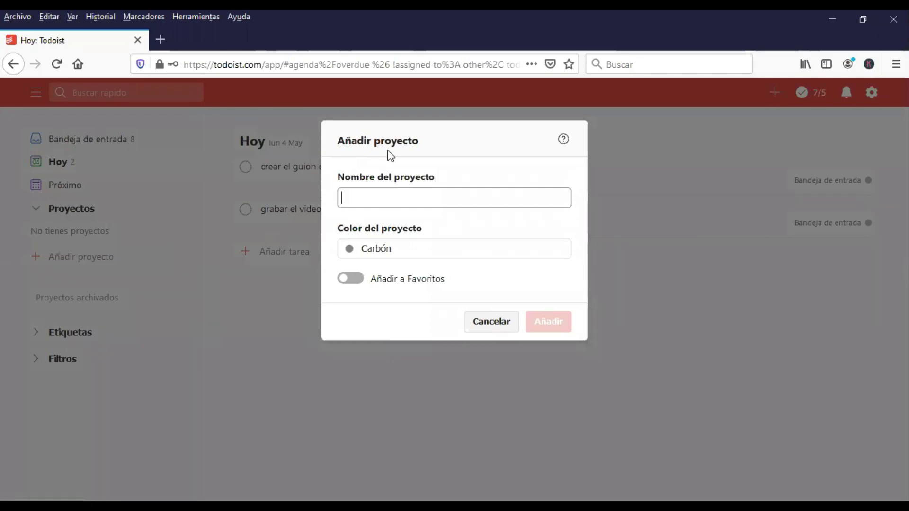
{"action": "type", "text": "Web"}
{"action": "left_click", "coordinate": [396, 257]}
{"action": "left_click", "coordinate": [396, 266]}
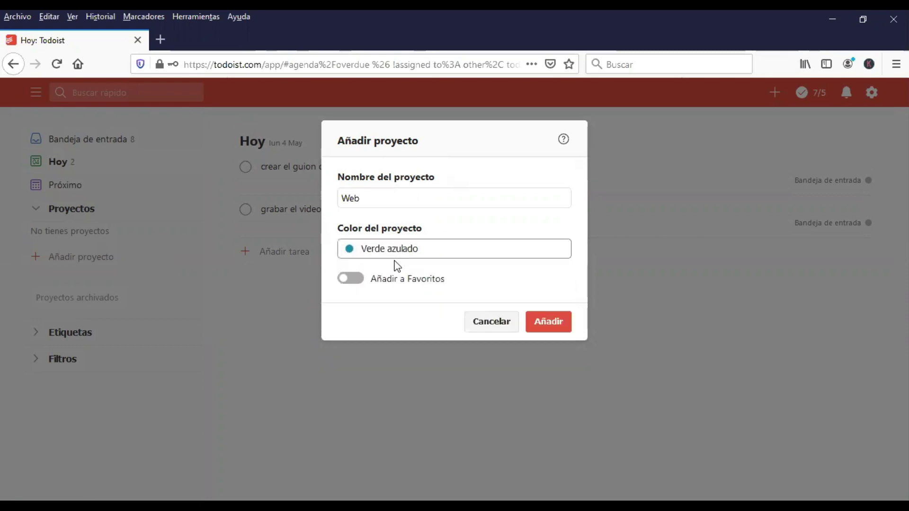
{"action": "left_click", "coordinate": [547, 324]}
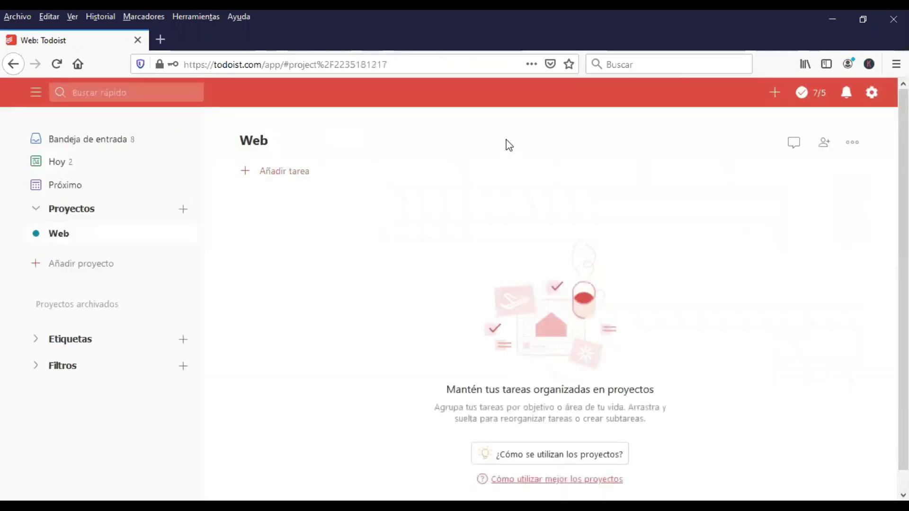
Add the tasks "crear un banner" and "cambiar el texto de X página..." to the Web project.
{"action": "left_click", "coordinate": [293, 166]}
{"action": "type", "text": "crear un banner"}
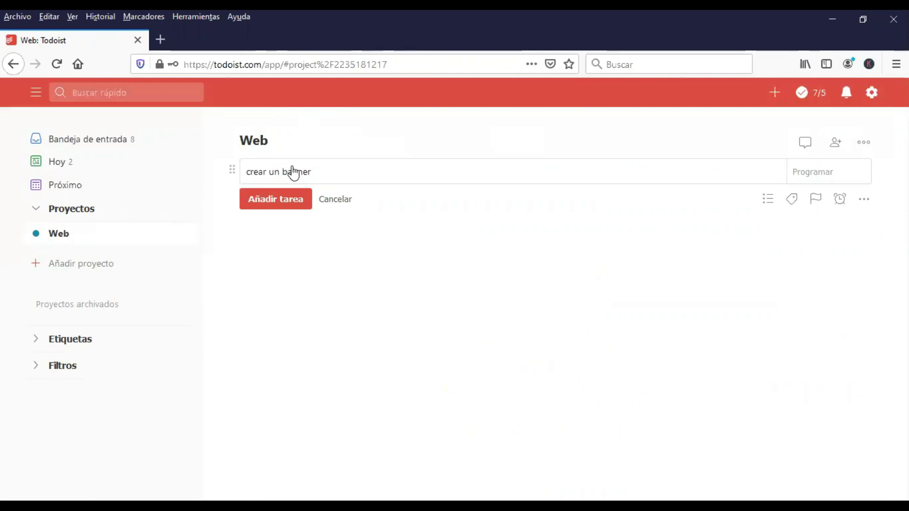
{"action": "key", "text": "Return"}
{"action": "type", "text": "cambiar el text"}
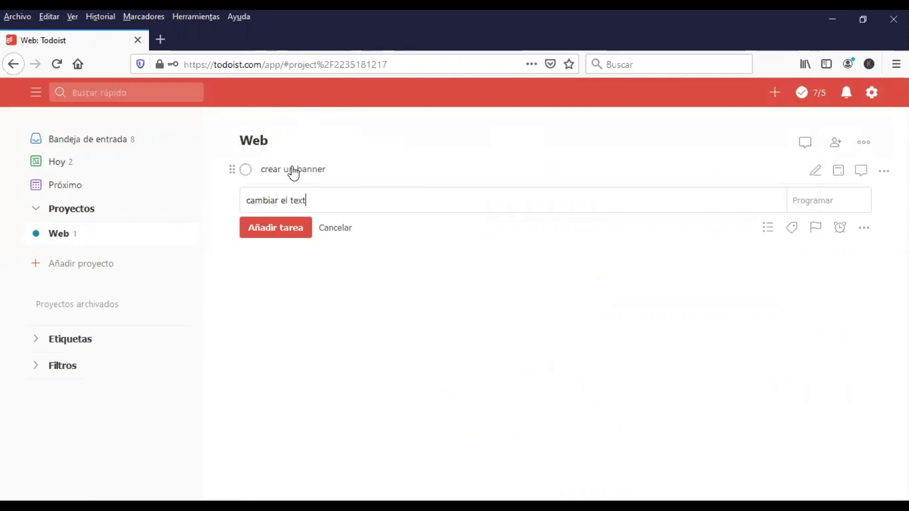
{"action": "type", "text": "o de X página..."}
{"action": "key", "text": "Return"}
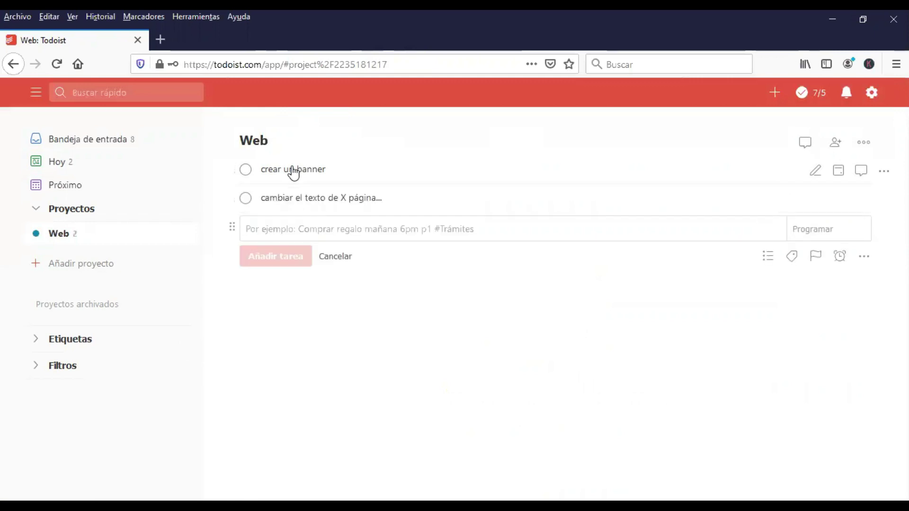
Create a project named "REC" with the default colour Carbón.
{"action": "left_click", "coordinate": [101, 264]}
{"action": "type", "text": "R"}
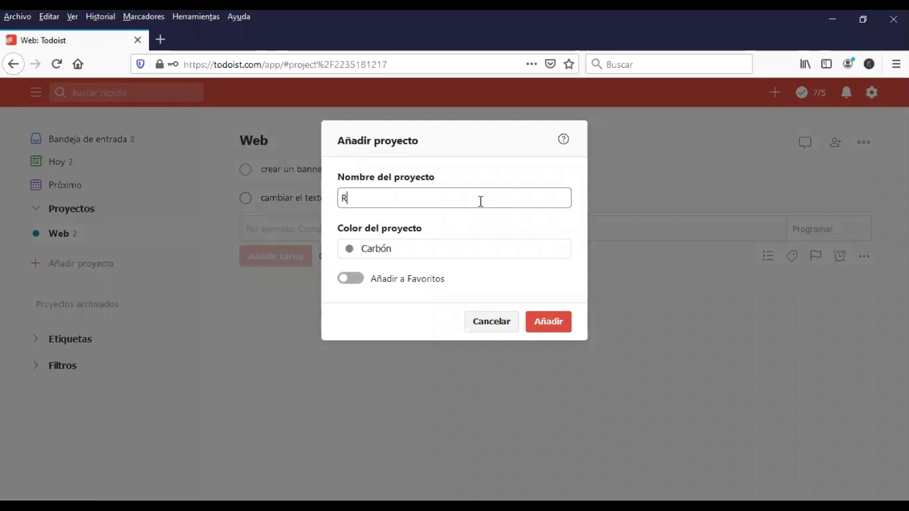
{"action": "type", "text": "EC"}
{"action": "left_click", "coordinate": [561, 324]}
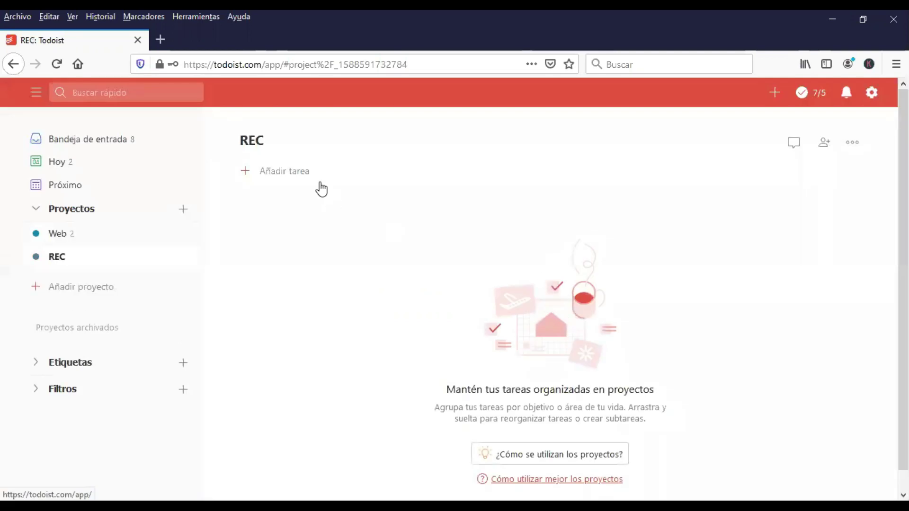
Add the task "insertar un vídeo a la pagina de ventas" to the REC project.
{"action": "left_click", "coordinate": [301, 184]}
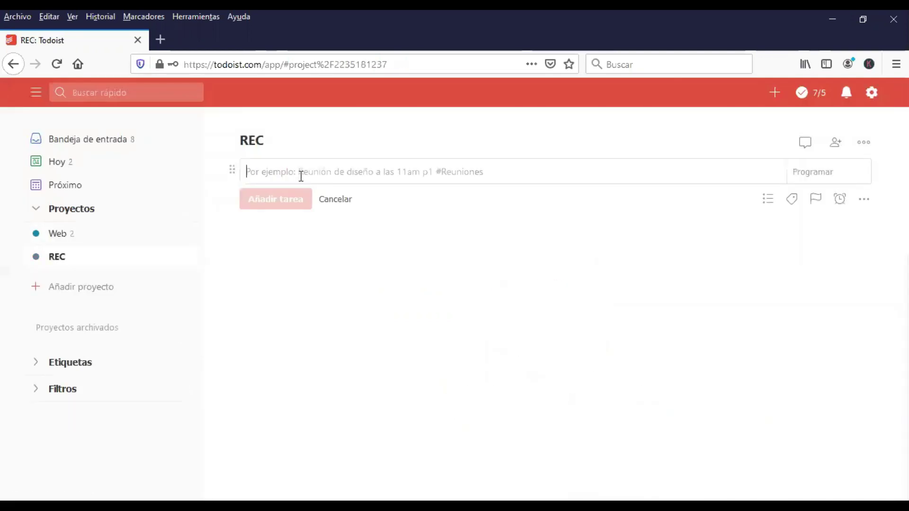
{"action": "type", "text": "i"}
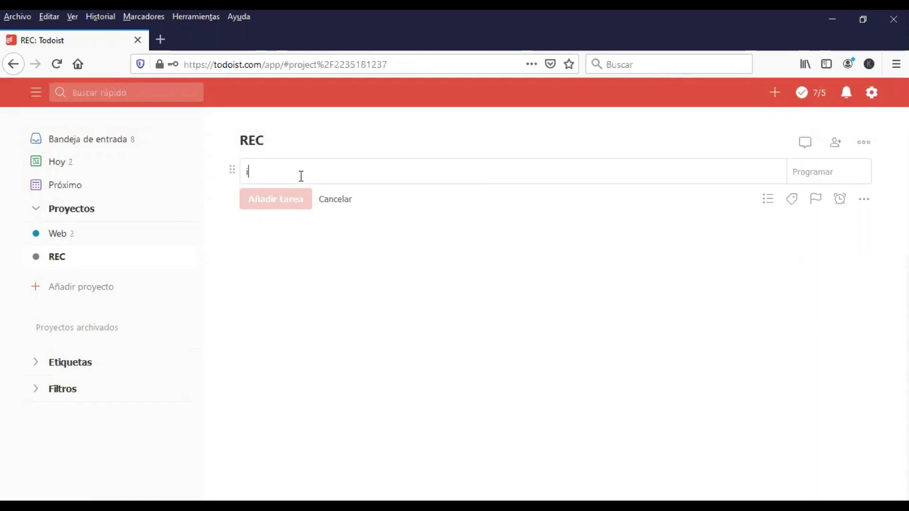
{"action": "type", "text": "nsertar un vídeo"}
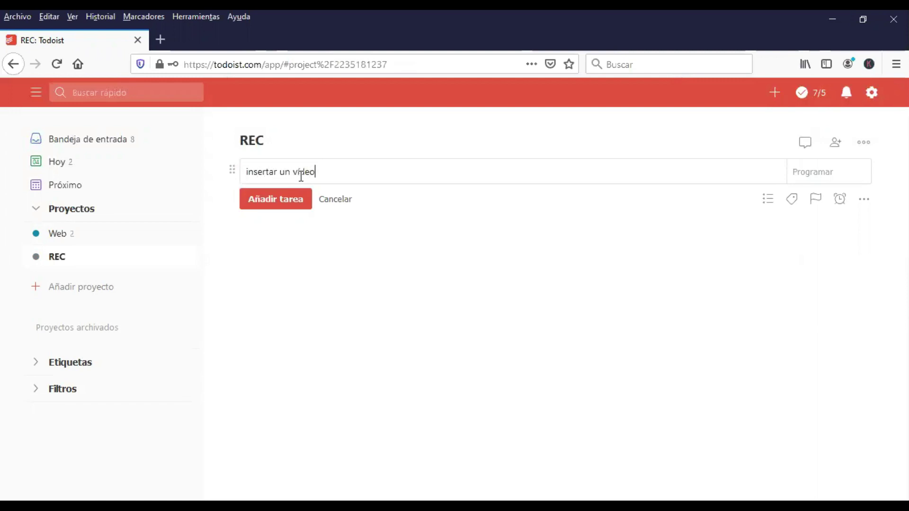
{"action": "type", "text": " a la pagina de ventas"}
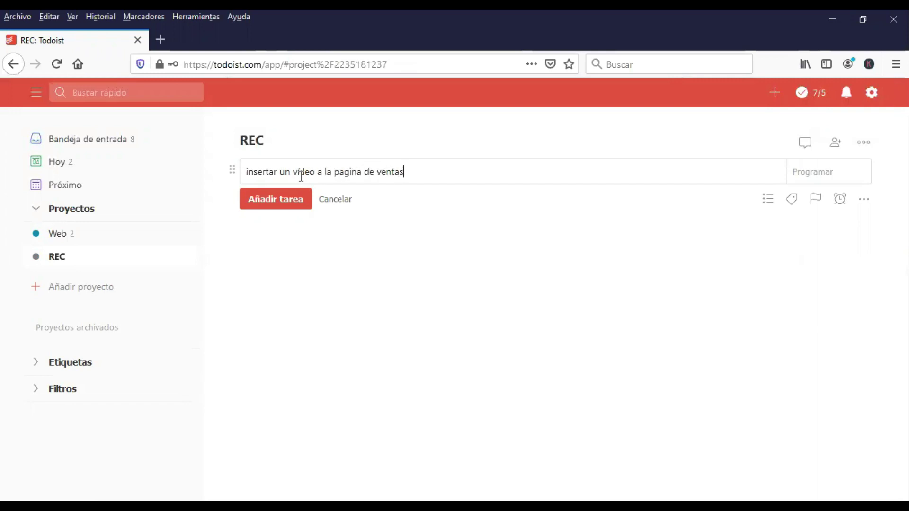
{"action": "key", "text": "Return"}
Add the tasks "crear el guion del video" and "grabar el vídeo" to the REC project.
{"action": "type", "text": "cre"}
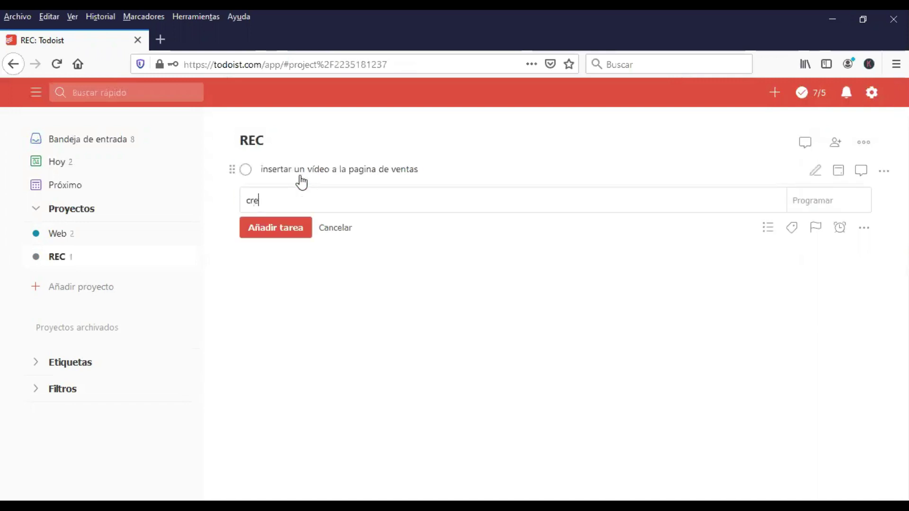
{"action": "type", "text": "ar el guion del video"}
{"action": "key", "text": "Return"}
{"action": "type", "text": "grabar el vídeo"}
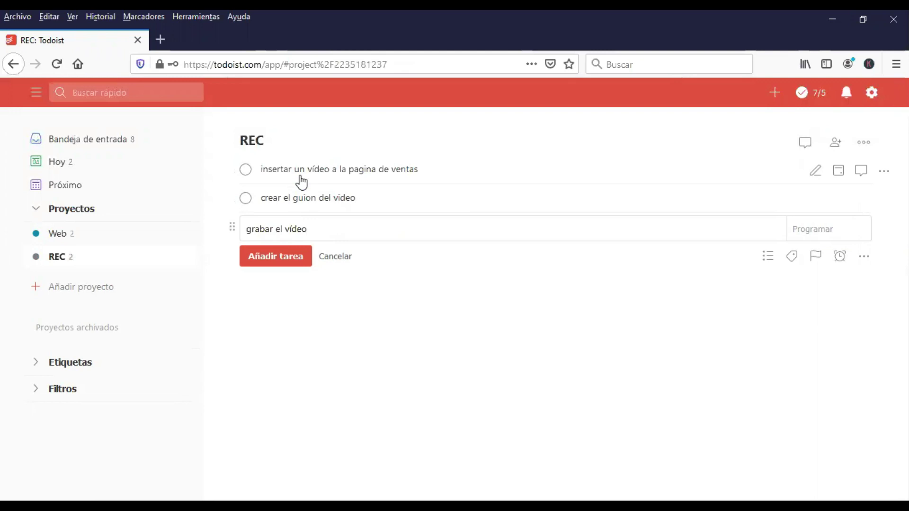
{"action": "key", "text": "Return"}
Add the tasks "editar el video" and "subir el video" to the REC project.
{"action": "type", "text": "ed"}
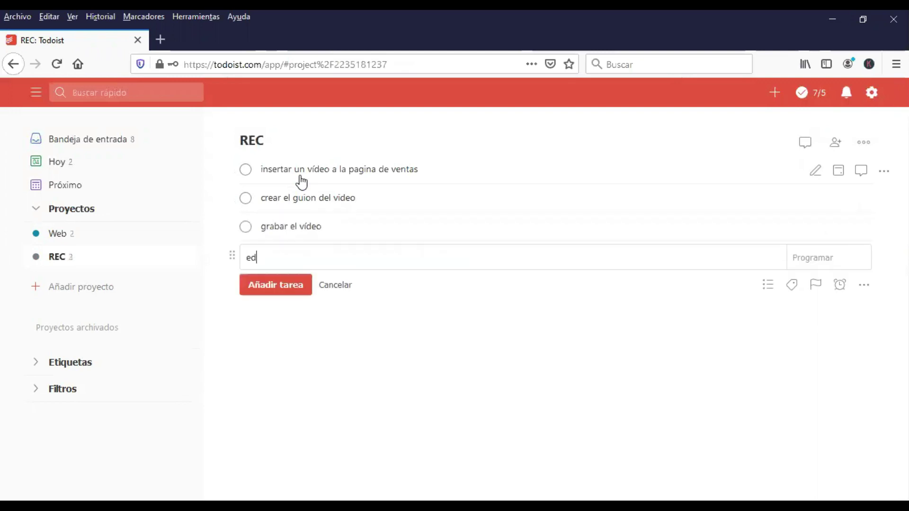
{"action": "type", "text": "itar el video"}
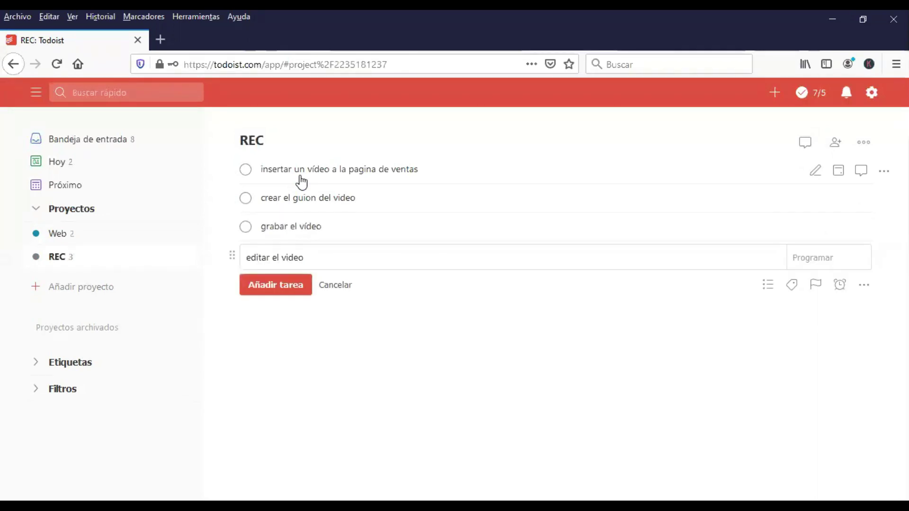
{"action": "key", "text": "Return"}
{"action": "type", "text": "subir el videod"}
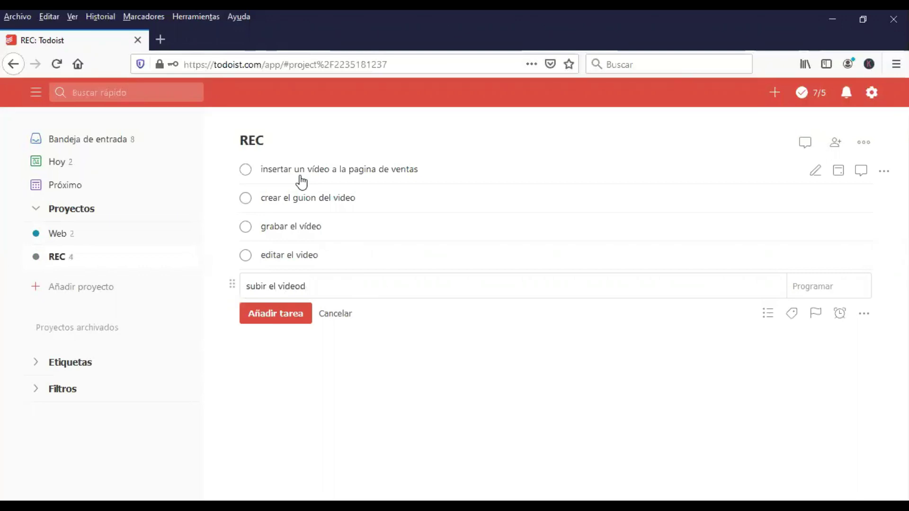
{"action": "key", "text": "BackSpace"}
{"action": "key", "text": "Return"}
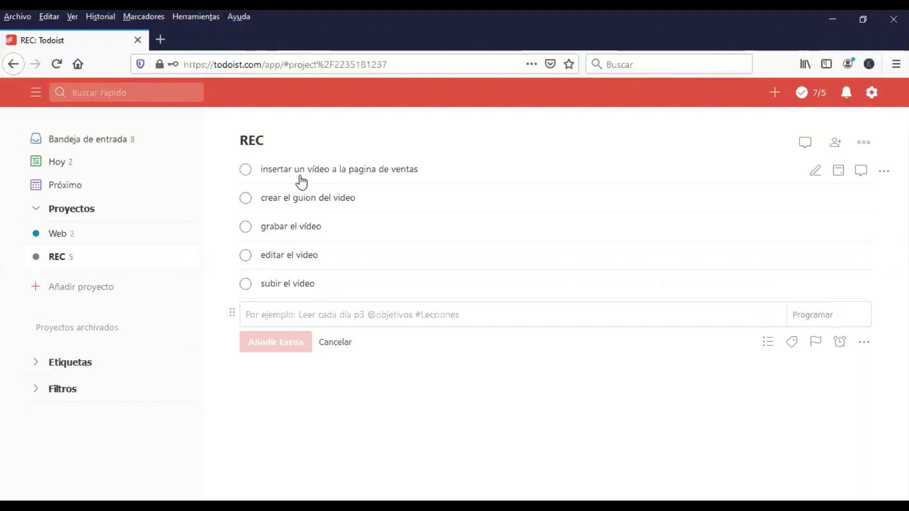
Review today's tasks and the task lists of the Web and REC projects, finishing with REC.
{"action": "left_click", "coordinate": [75, 161]}
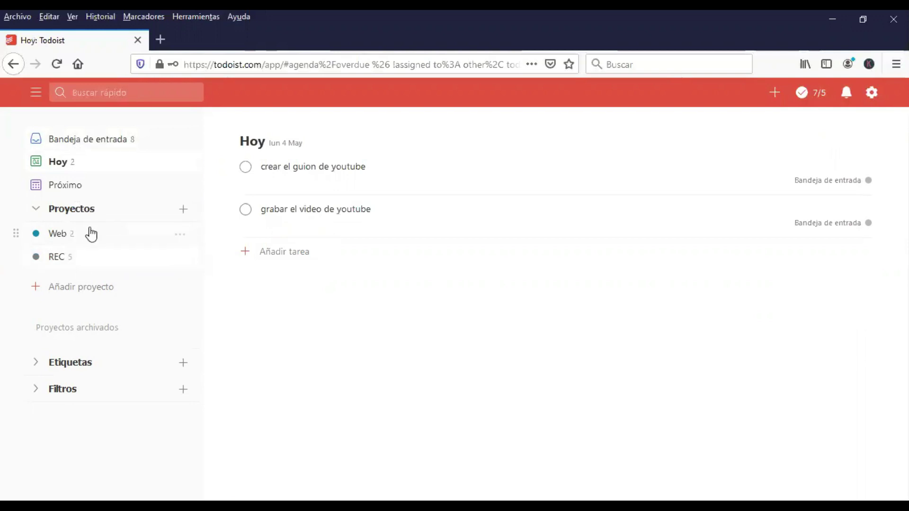
{"action": "left_click", "coordinate": [89, 262]}
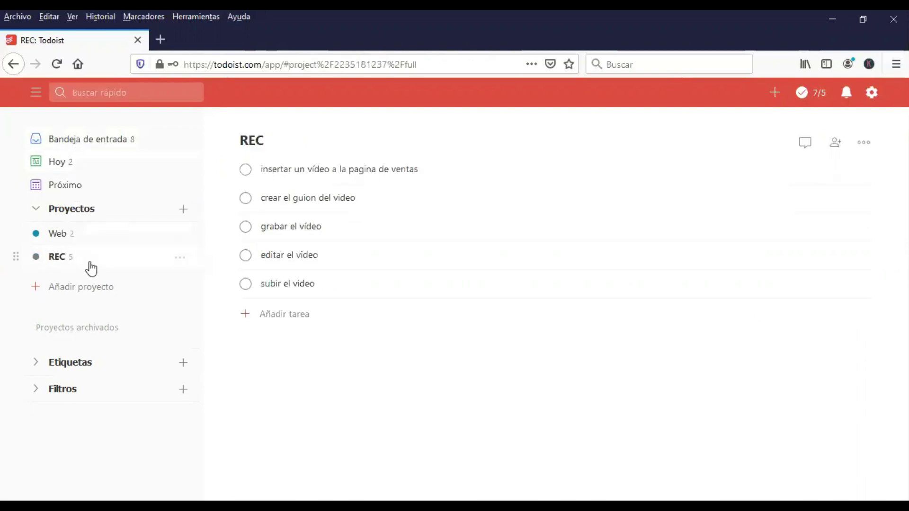
{"action": "left_click", "coordinate": [110, 244]}
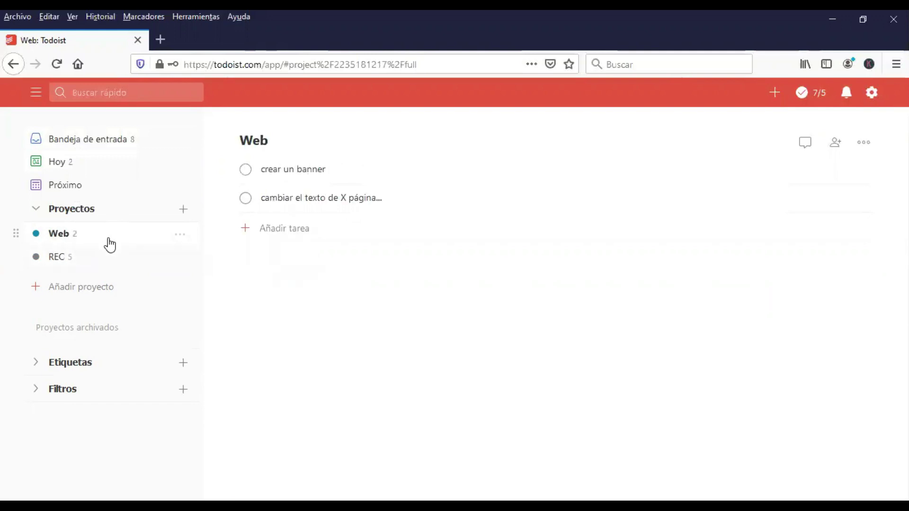
{"action": "left_click", "coordinate": [63, 256]}
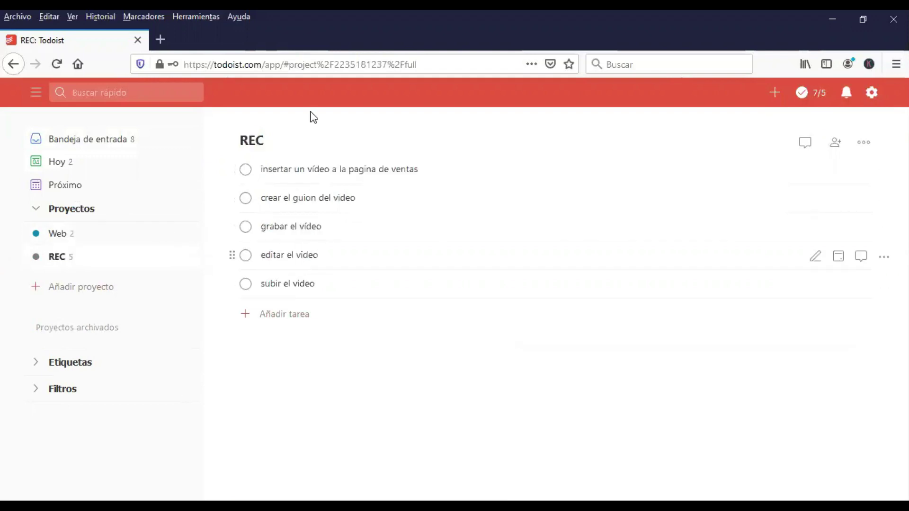